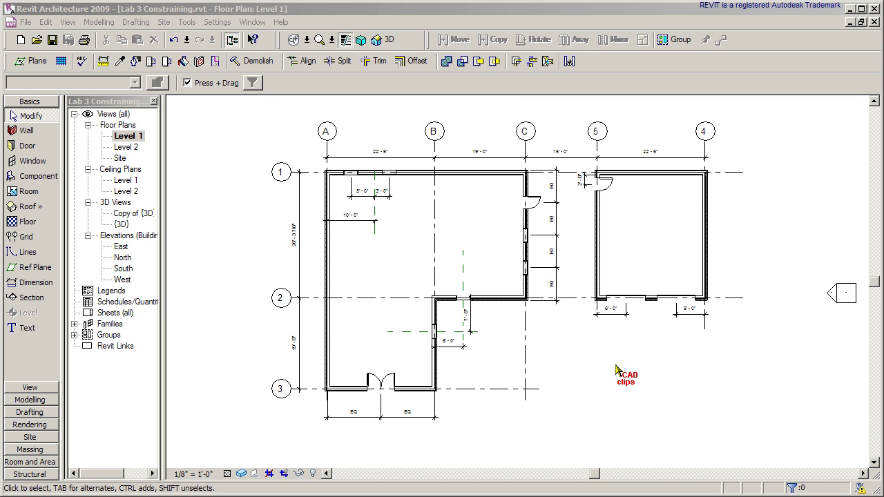
Step: Select the Level 1 floor plan and pan it slightly left to frame the house
scroll(615, 370, "down", 1)
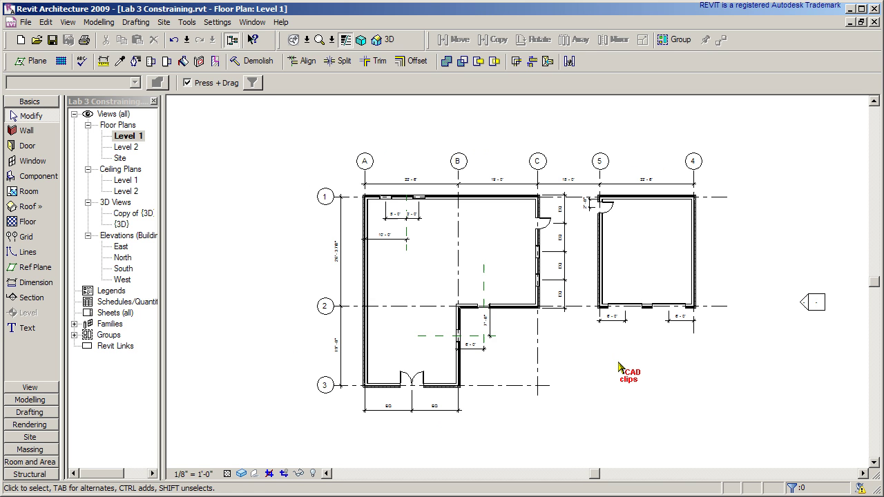
middle_click_drag(610, 369, 584, 369)
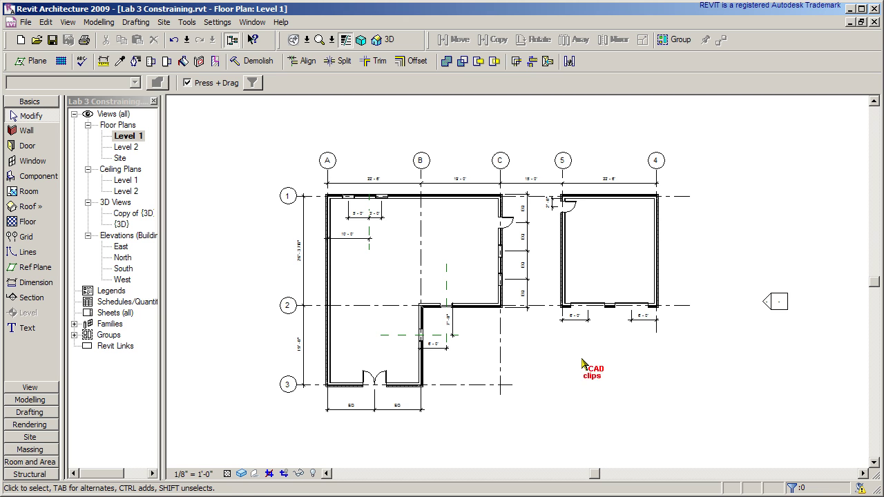
middle_click_drag(580, 364, 573, 367)
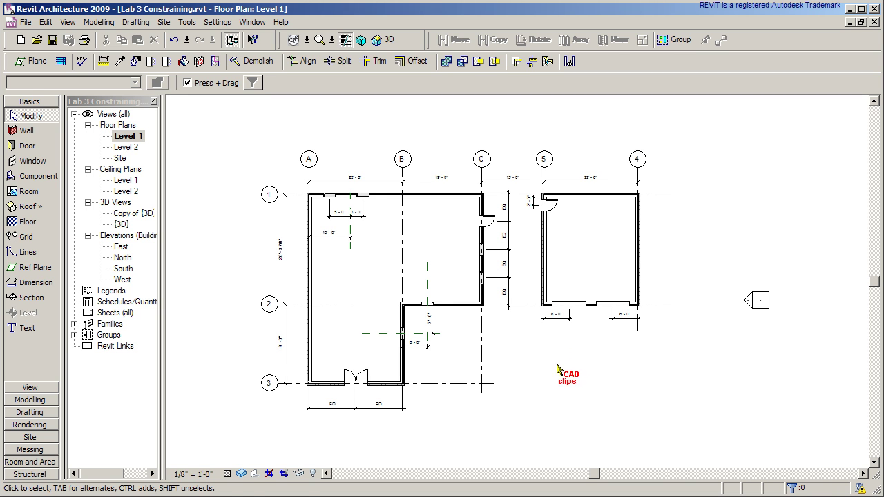
middle_click_drag(571, 366, 559, 367)
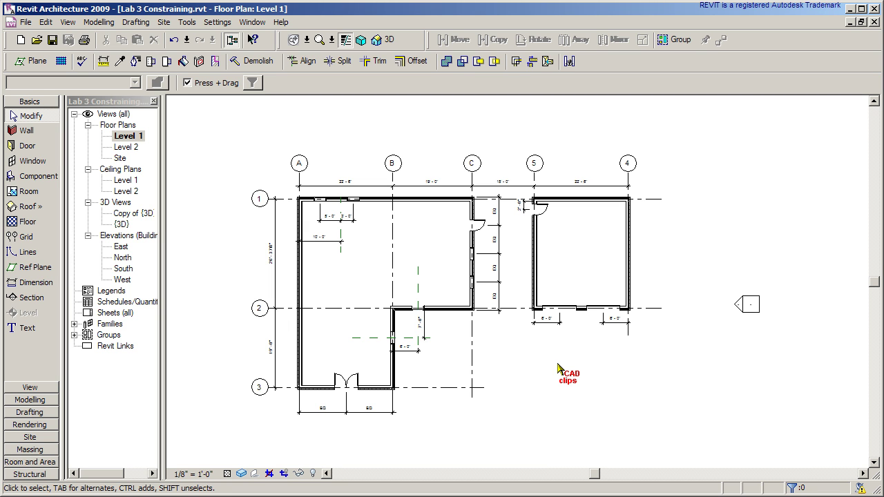
left_click(128, 136)
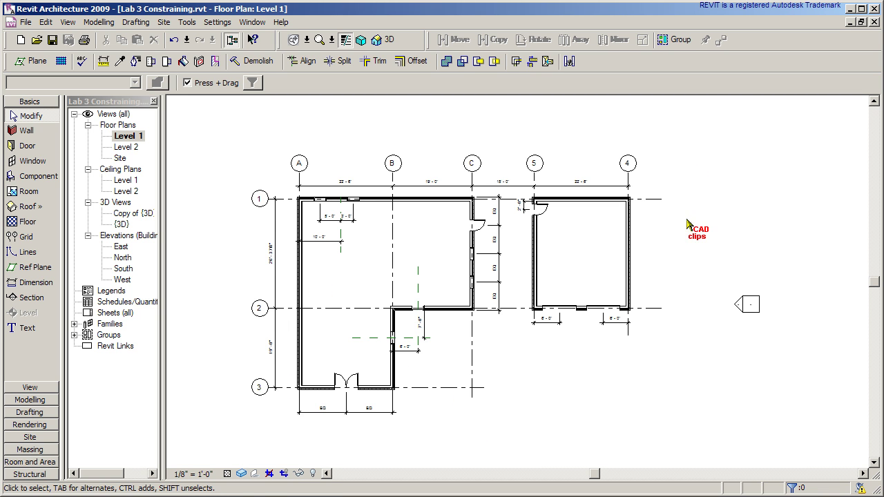
middle_click_drag(688, 225, 669, 221)
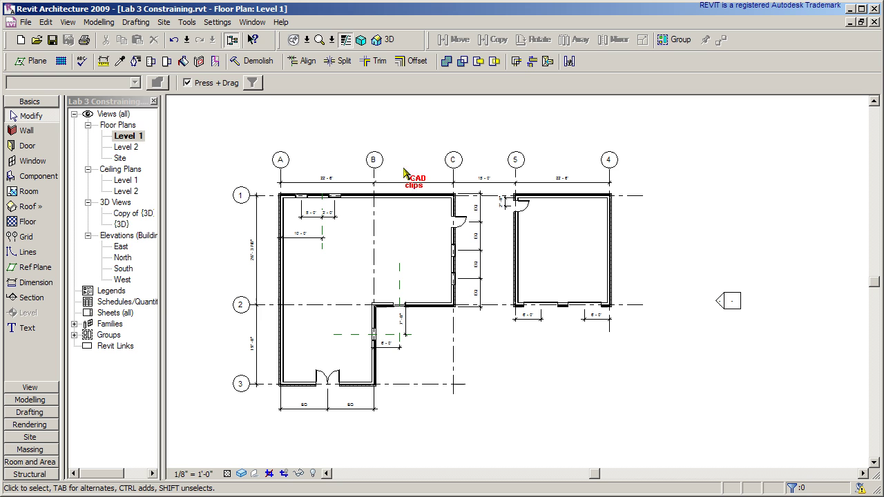
Step: Open the {3D} view and pan the roofed house slightly down and left
double_click(123, 225)
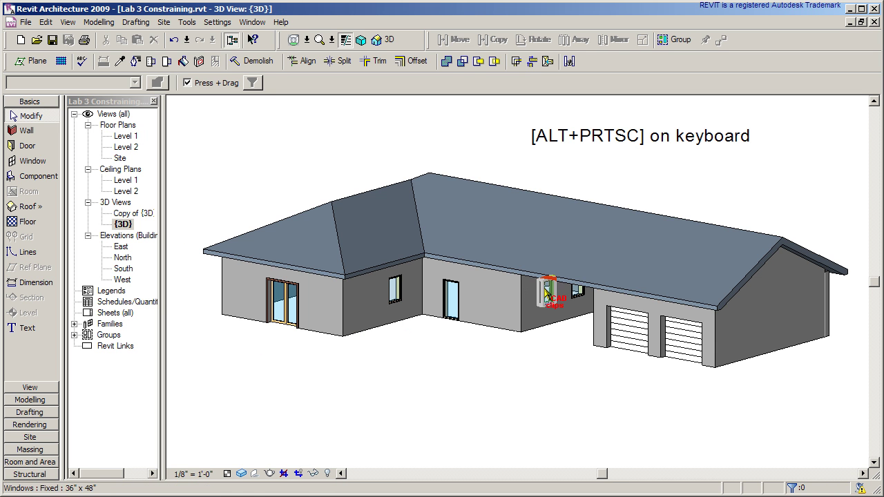
middle_click_drag(639, 299, 649, 298)
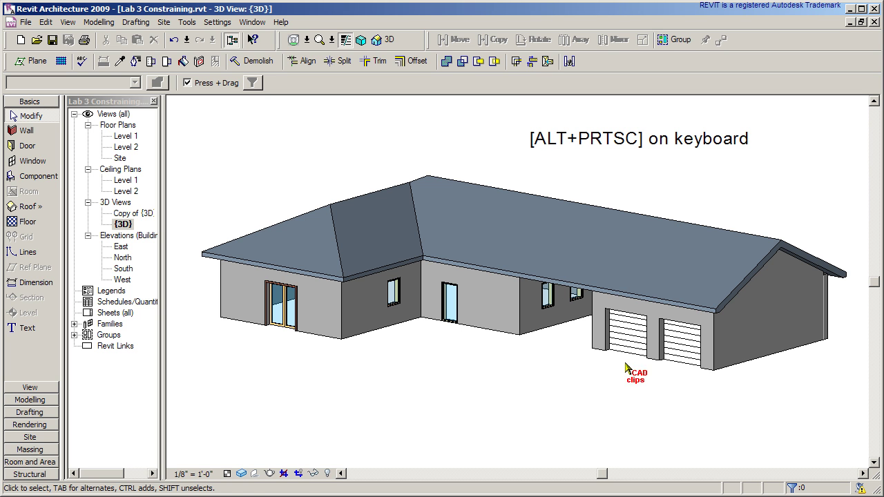
middle_click_drag(620, 406, 605, 422)
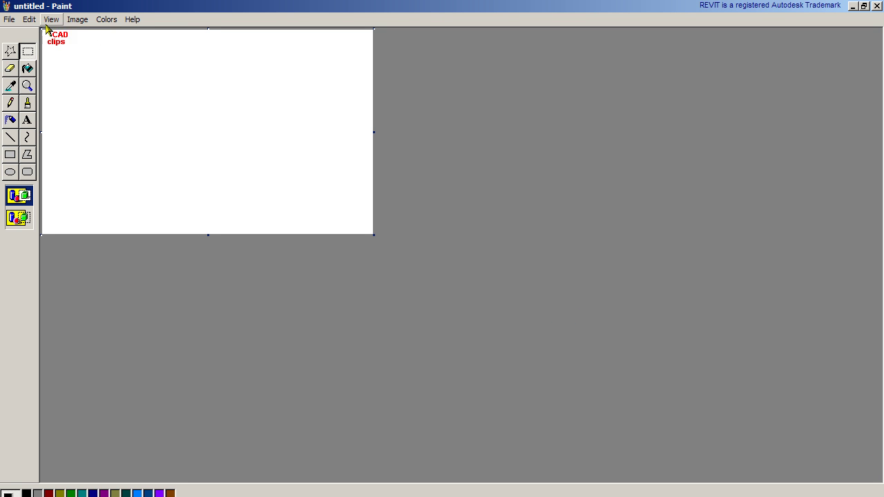
Step: Paste the captured Revit screenshot into Paint and fix it in place
left_click(30, 19)
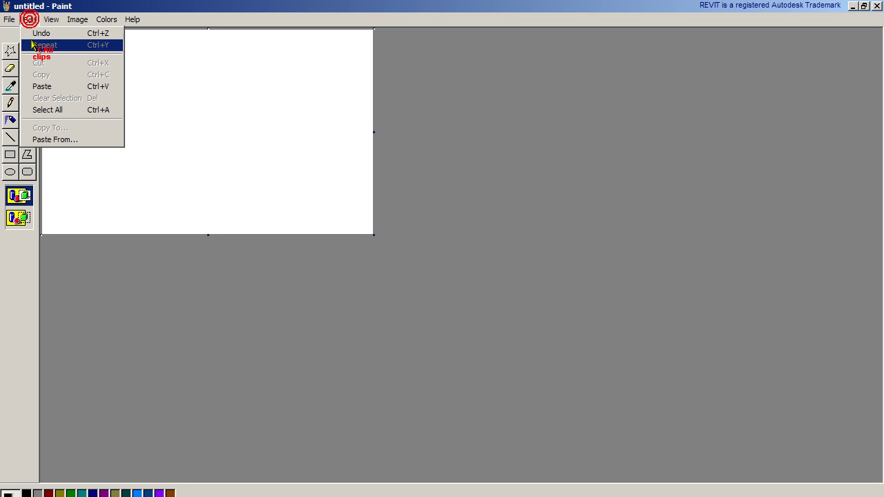
left_click(38, 85)
left_click_drag(451, 260, 383, 202)
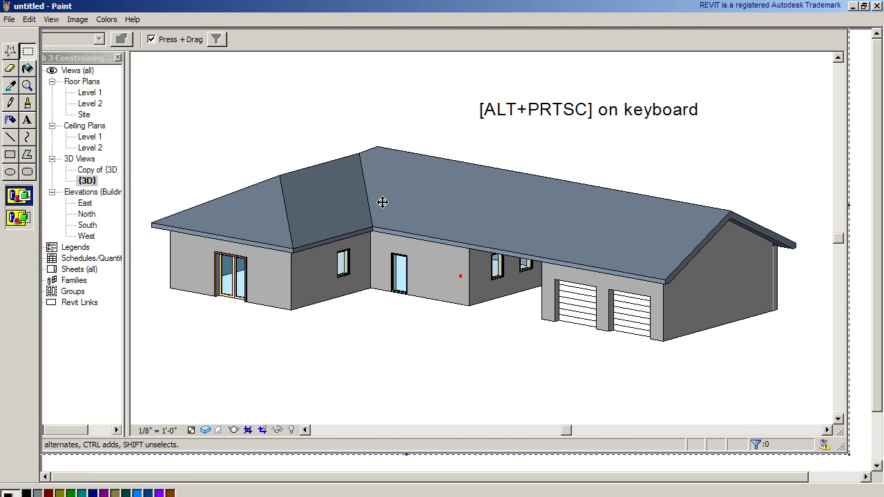
left_click(28, 51)
Step: Select a rectangle around the 3D house and copy it
left_click_drag(192, 237, 219, 271)
left_click_drag(145, 135, 715, 351)
left_click_drag(806, 349, 807, 350)
left_click(29, 19)
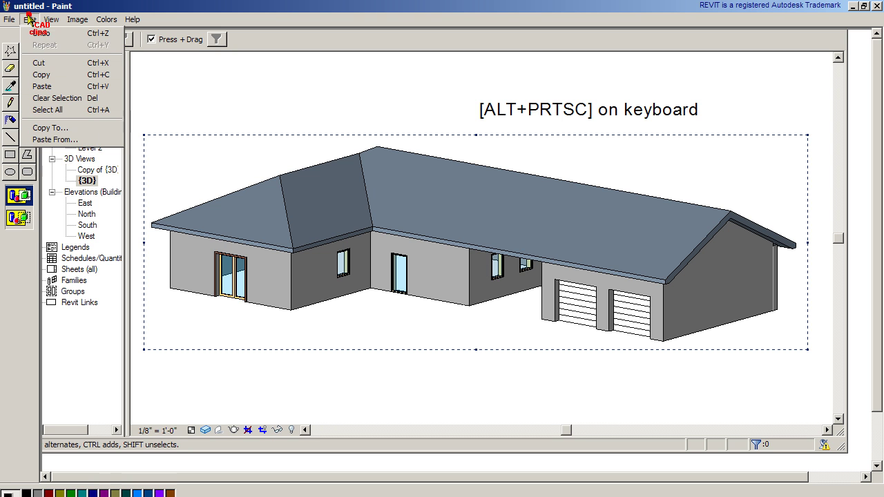
left_click(43, 74)
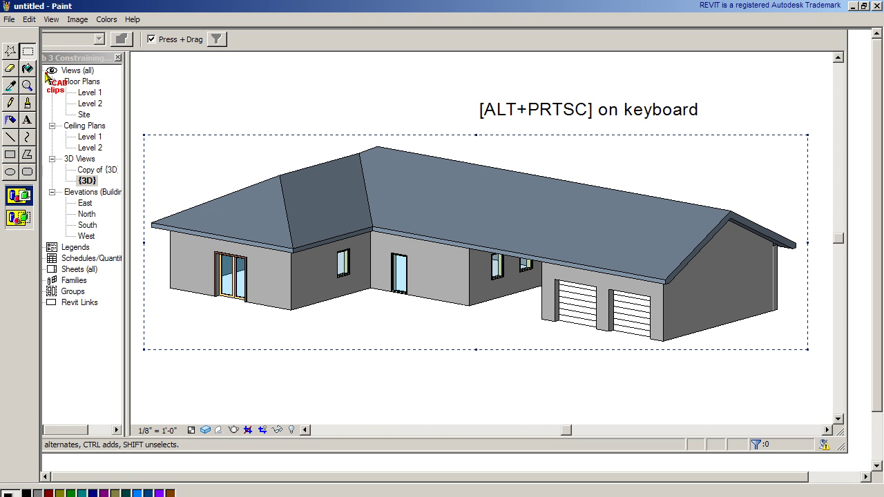
Step: Start a new image without saving the old one and paste the house into it
left_click(9, 20)
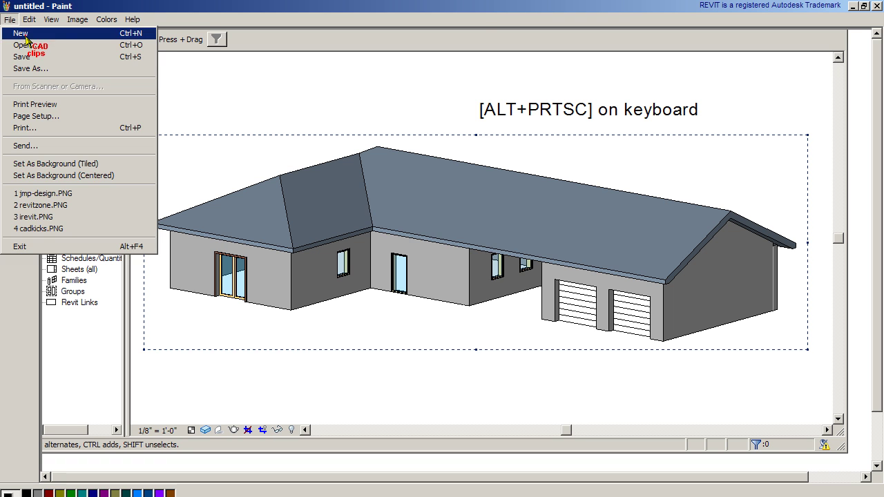
left_click(24, 34)
left_click(453, 282)
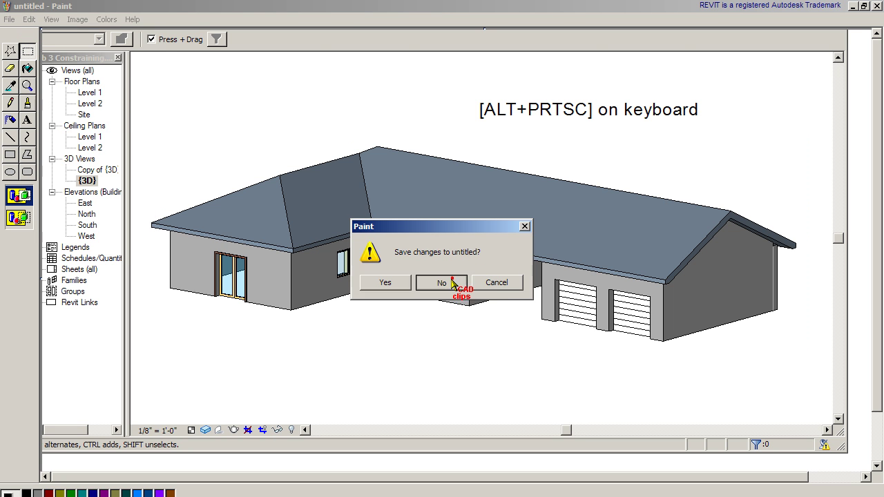
left_click(29, 19)
left_click(41, 87)
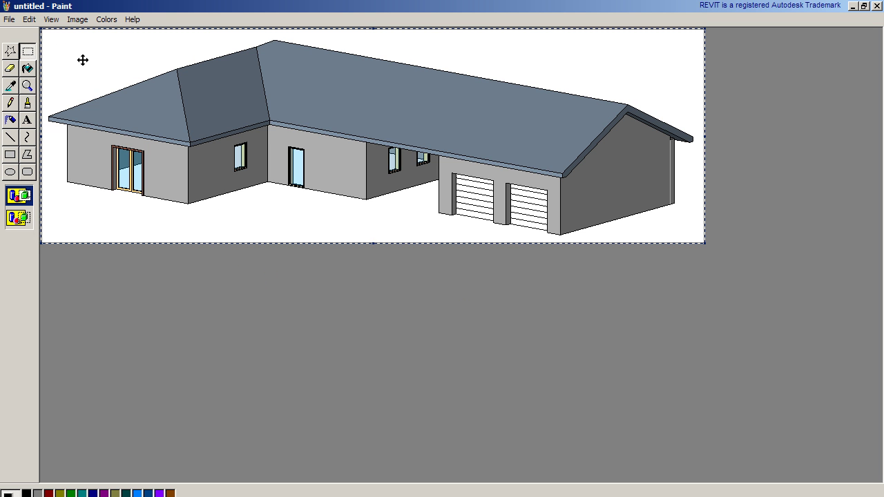
Step: Save the house image as a PNG file named '3d house'
left_click(10, 20)
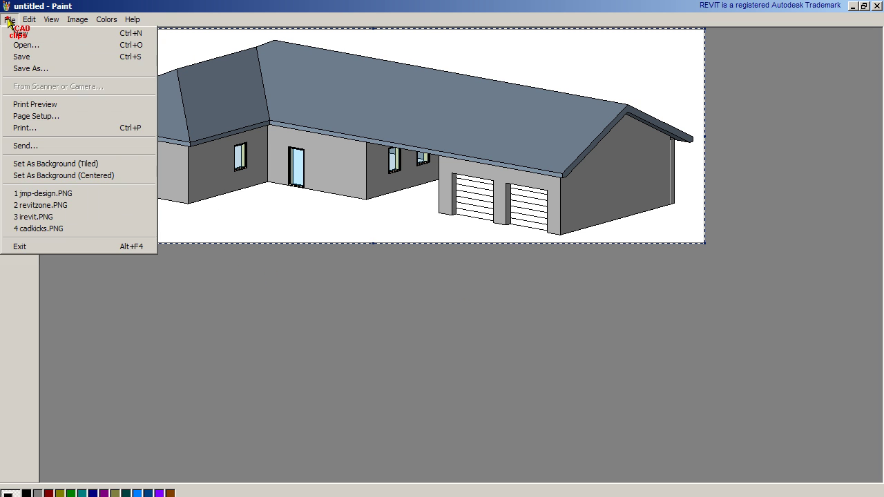
left_click(28, 68)
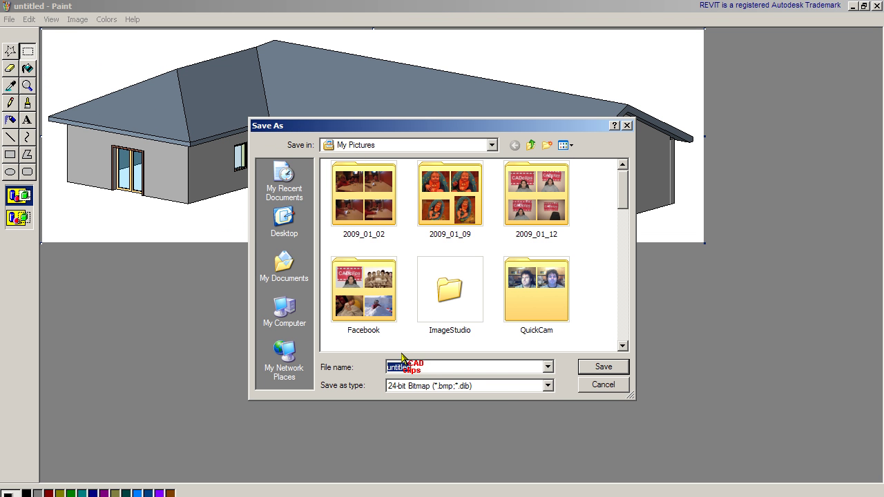
left_click(498, 387)
left_click(434, 468)
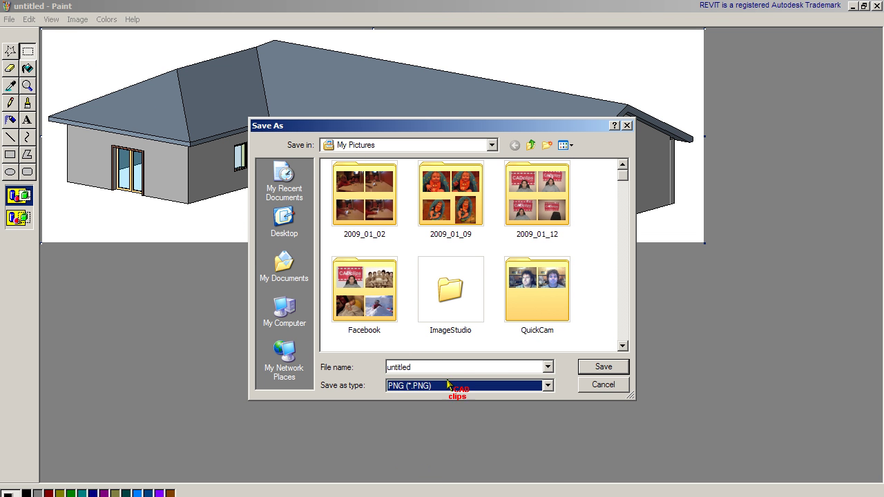
double_click(433, 366)
type("3d ")
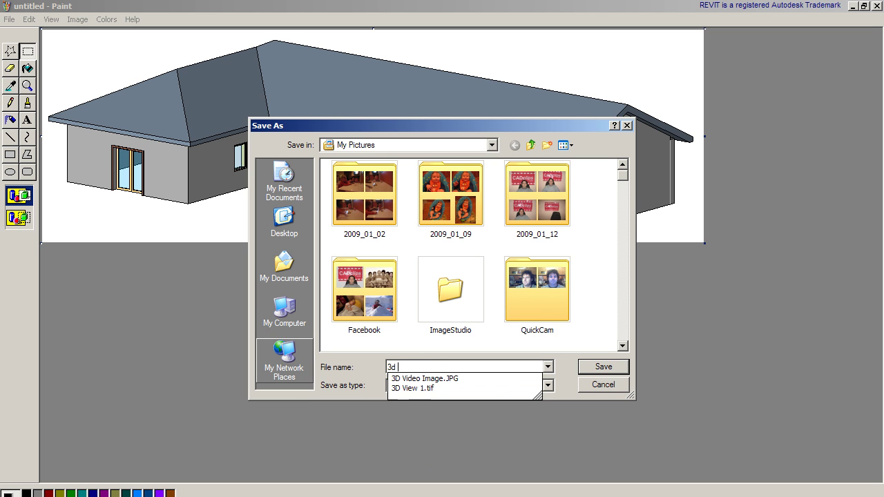
type("house")
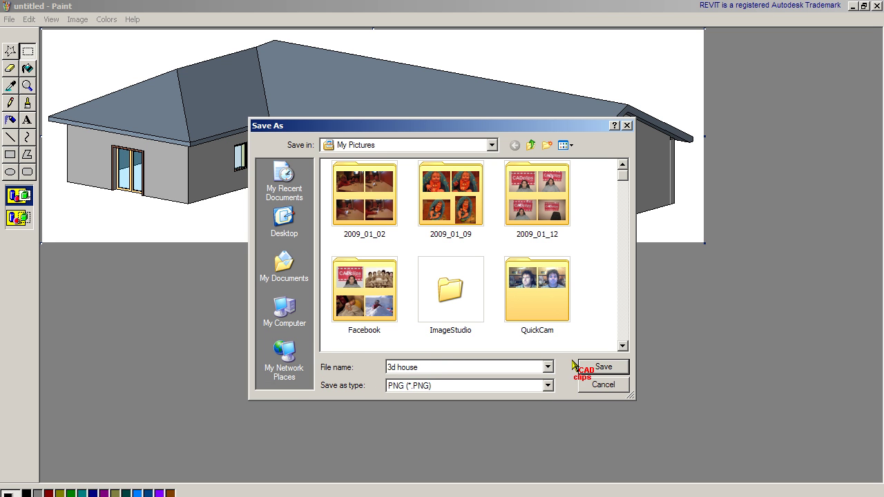
left_click(605, 368)
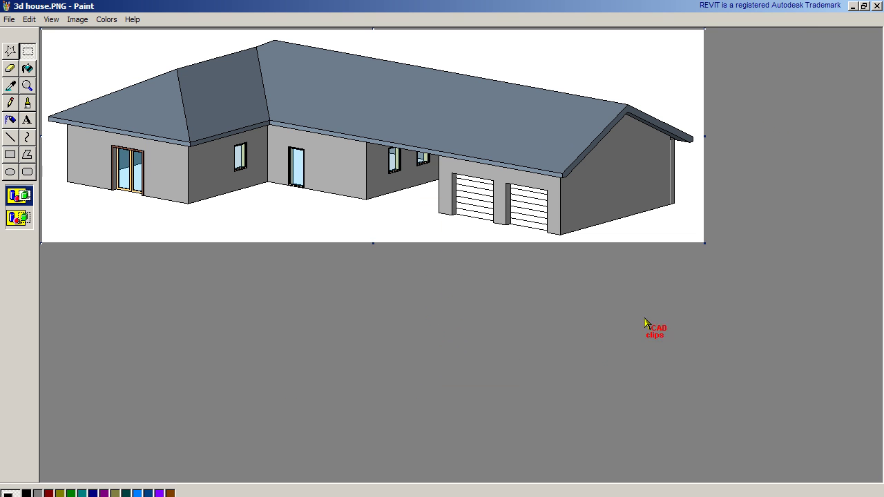
Step: Close Paint, reopen the Level 1 floor plan in Revit and pan it down-left
left_click(876, 5)
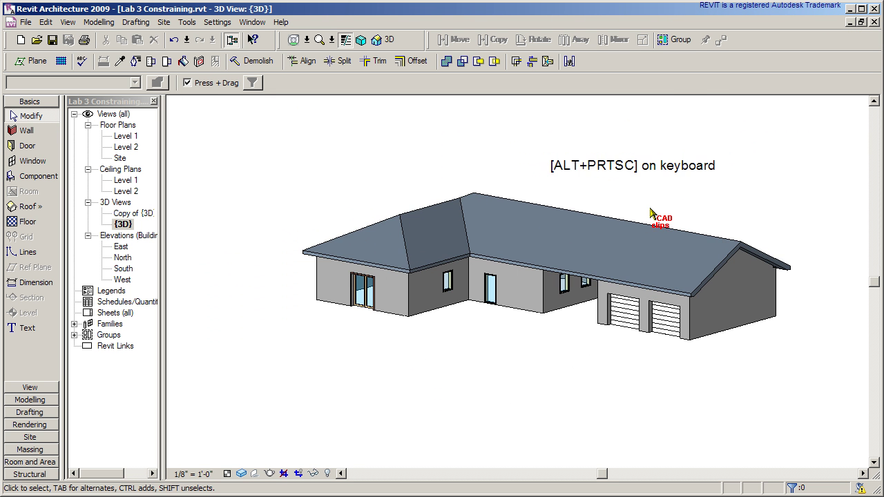
double_click(125, 137)
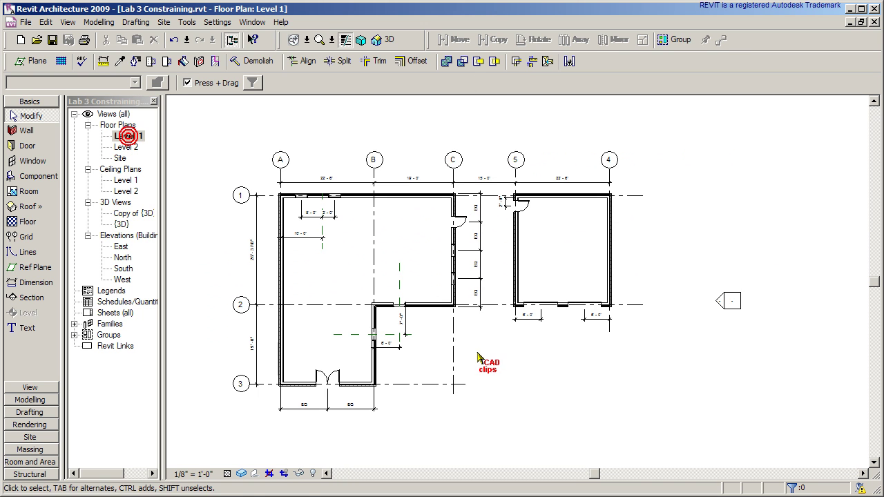
middle_click_drag(484, 356, 458, 387)
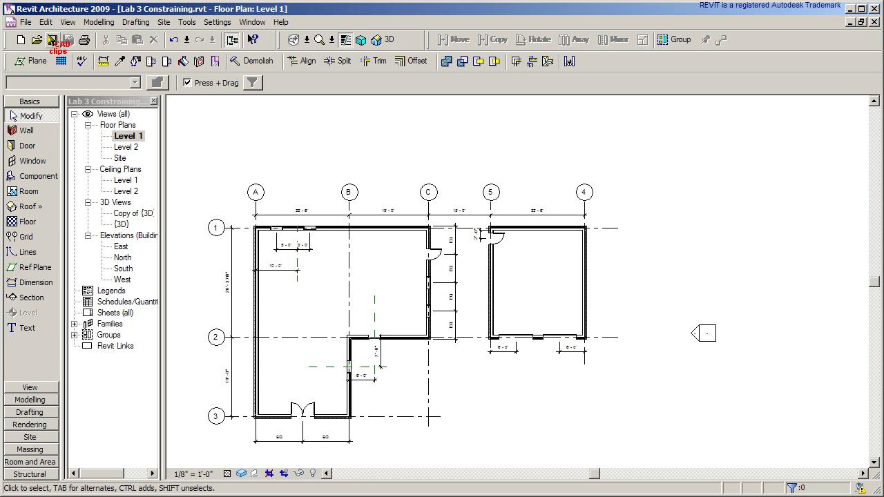
Step: Start an image import through File > Import/Link > Image
left_click(25, 22)
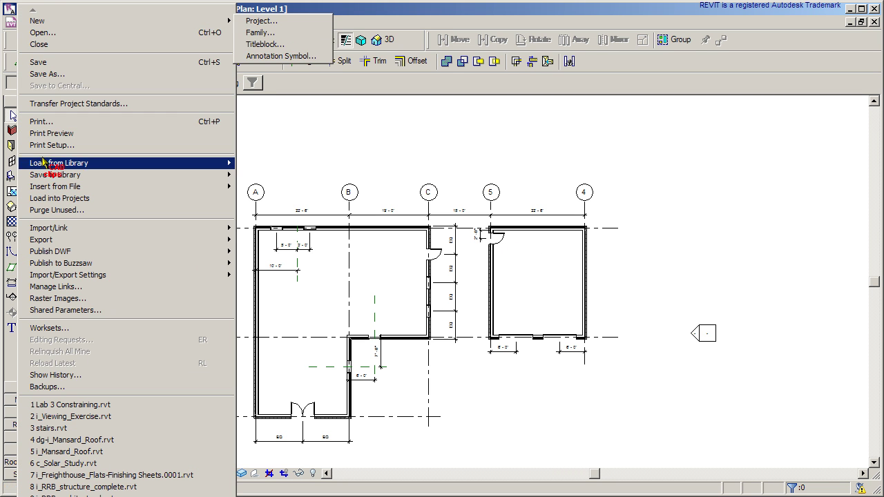
mouse_move(61, 229)
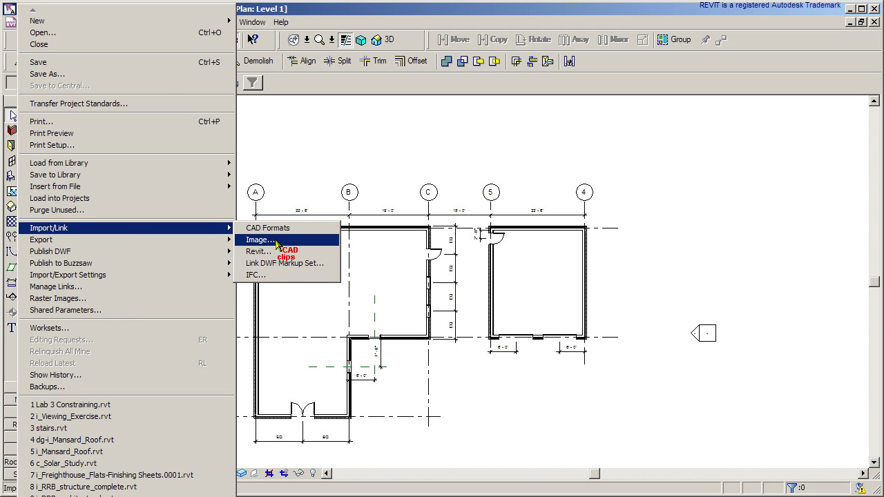
left_click(260, 239)
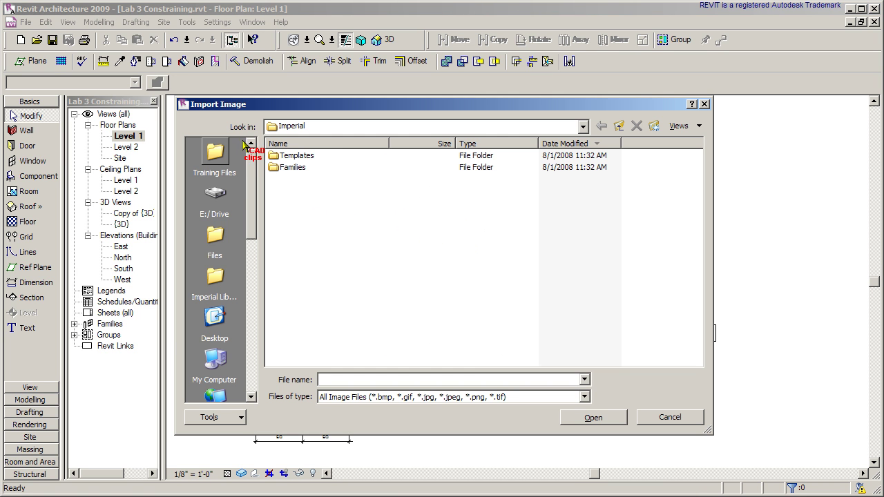
left_click_drag(253, 226, 256, 306)
Step: Browse to My Pictures and import 3d house.PNG
left_click(215, 321)
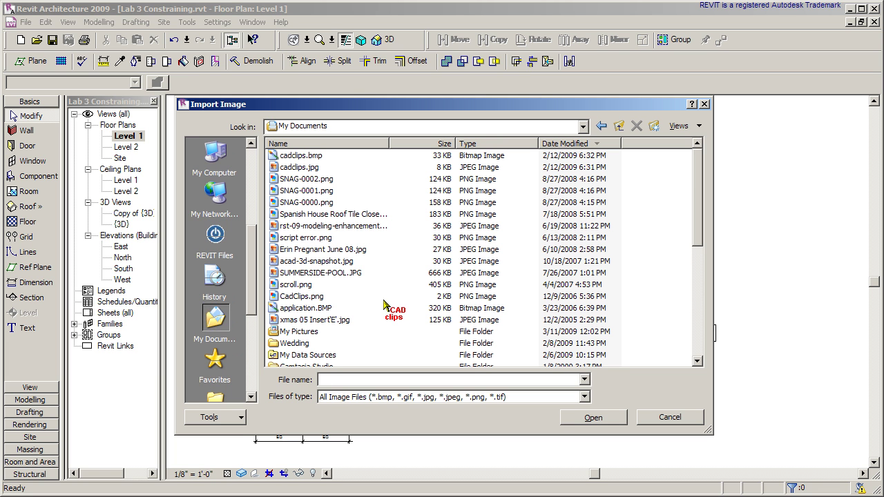
scroll(357, 315, "down", 3)
scroll(357, 315, "down", 2)
left_click_drag(698, 229, 698, 290)
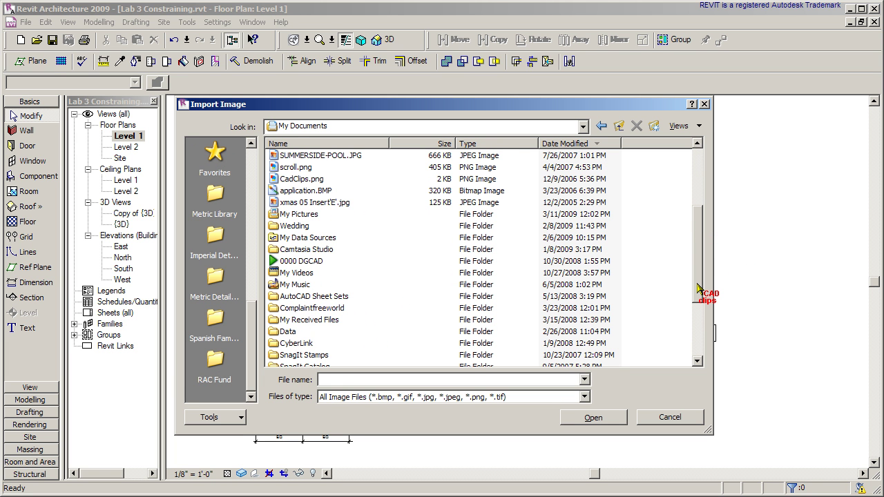
double_click(299, 214)
left_click(304, 155)
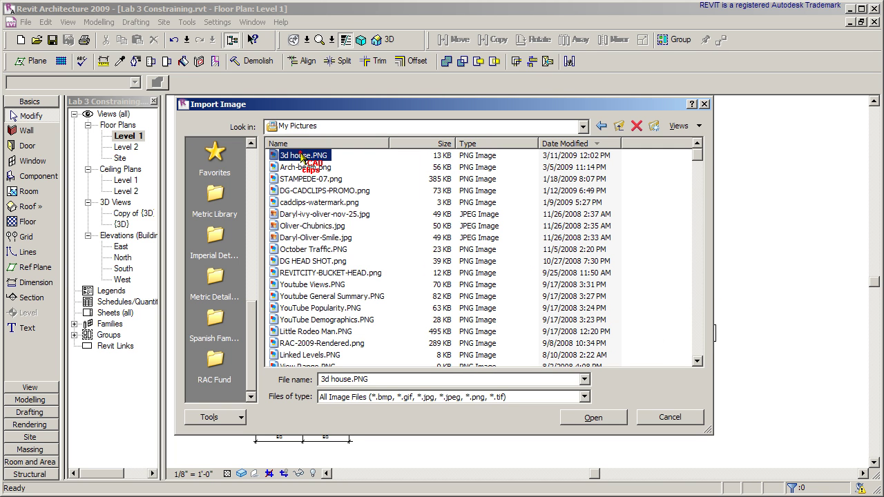
left_click(598, 418)
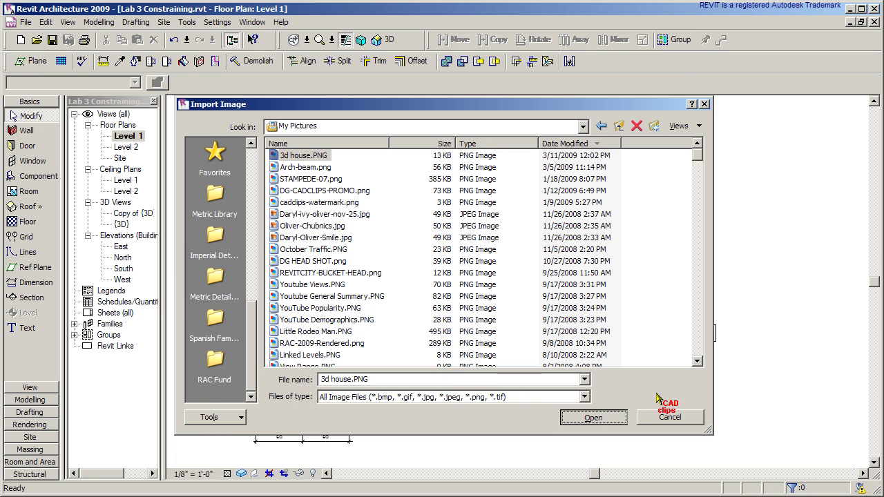
scroll(561, 287, "down", 4)
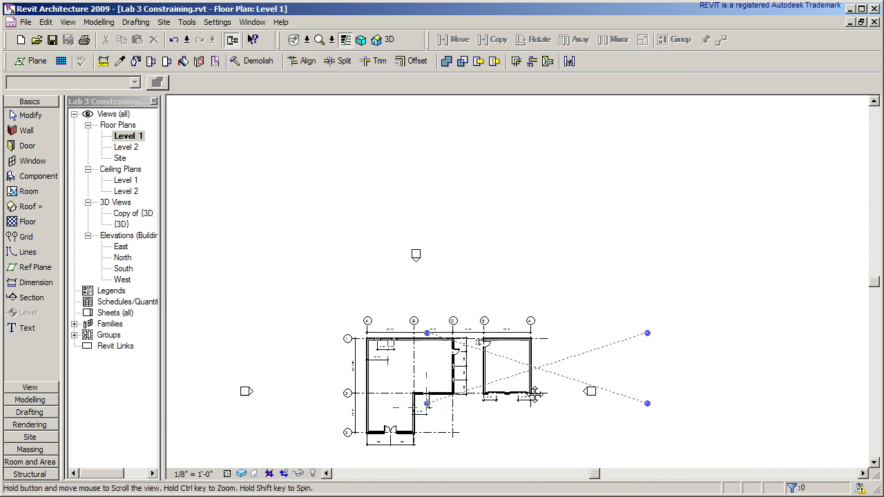
Step: Place the 3d house picture in the plan and shrink it from its corner
middle_click_drag(536, 393, 521, 409)
left_click(570, 267)
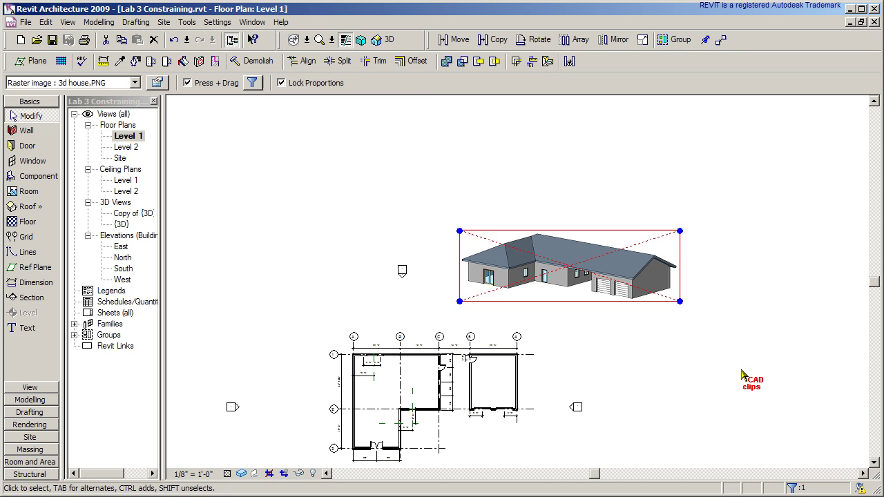
left_click(742, 375)
left_click(537, 270)
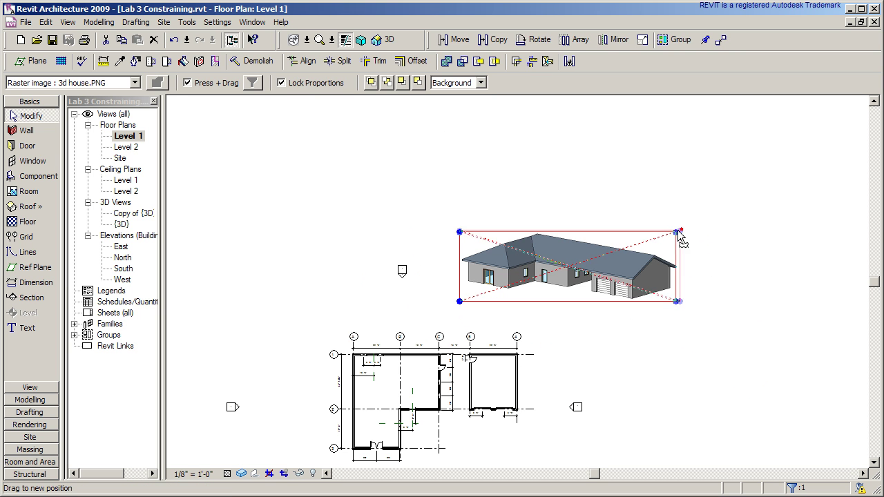
left_click_drag(679, 235, 573, 265)
scroll(657, 346, "down", 2)
Step: Move the shrunken picture below and to the right of the Level 1 plan
middle_click_drag(656, 345, 617, 288)
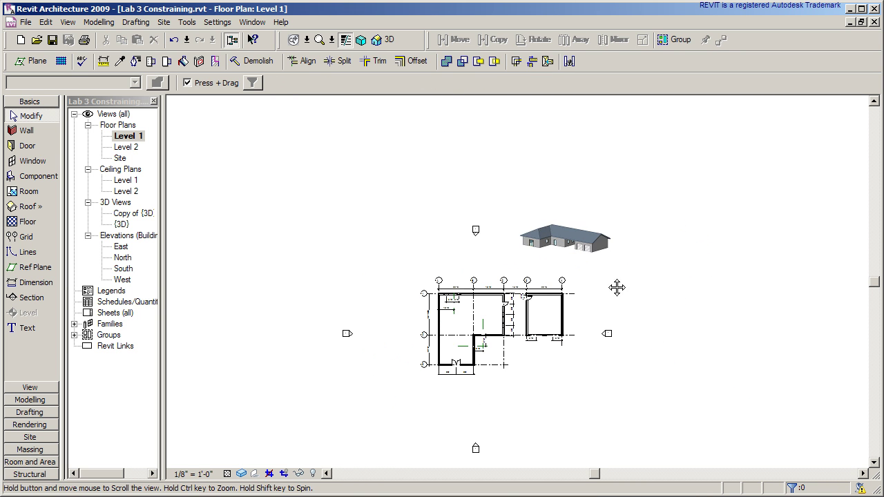
left_click_drag(566, 239, 510, 315)
scroll(526, 355, "up", 2)
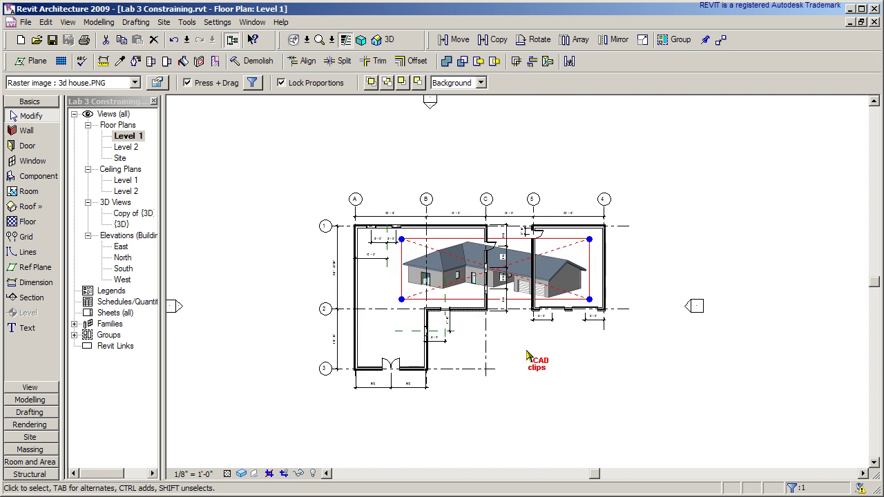
scroll(527, 355, "up", 1)
left_click(532, 387)
left_click_drag(555, 260, 686, 395)
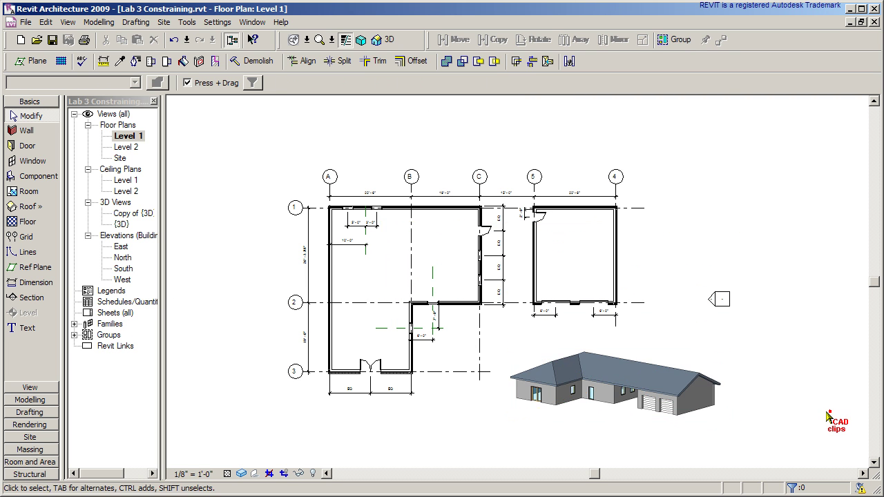
left_click(583, 390)
scroll(558, 380, "up", 1)
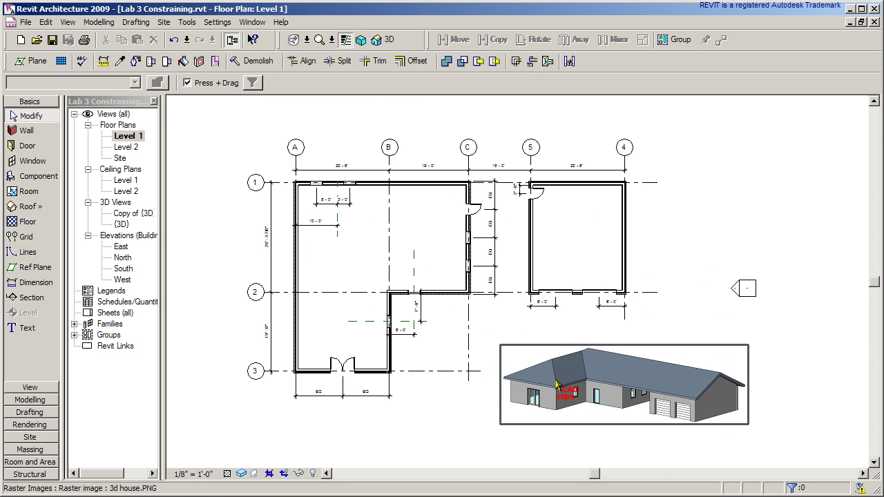
left_click(705, 377)
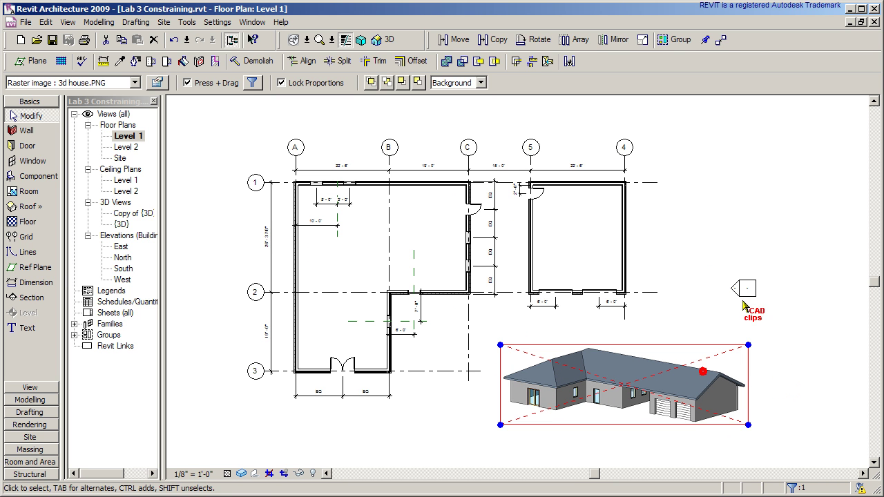
left_click(579, 221)
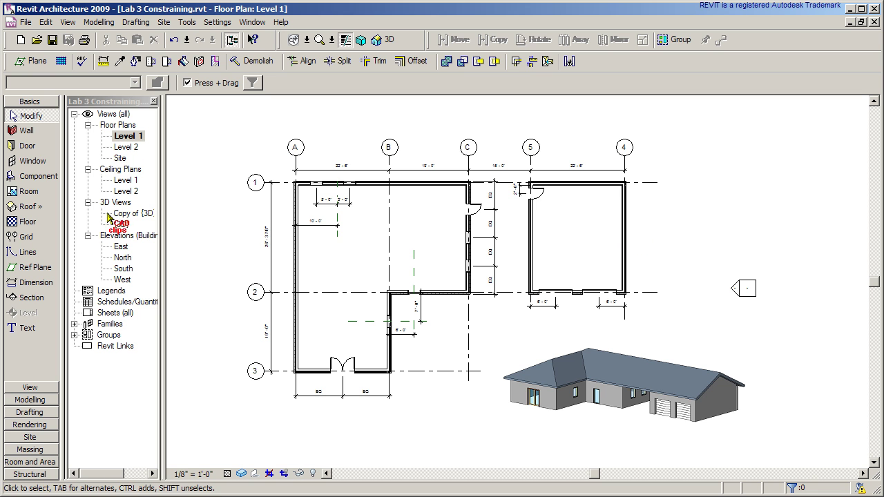
Step: Open the East elevation and centre it in the view
left_click(123, 247)
double_click(131, 249)
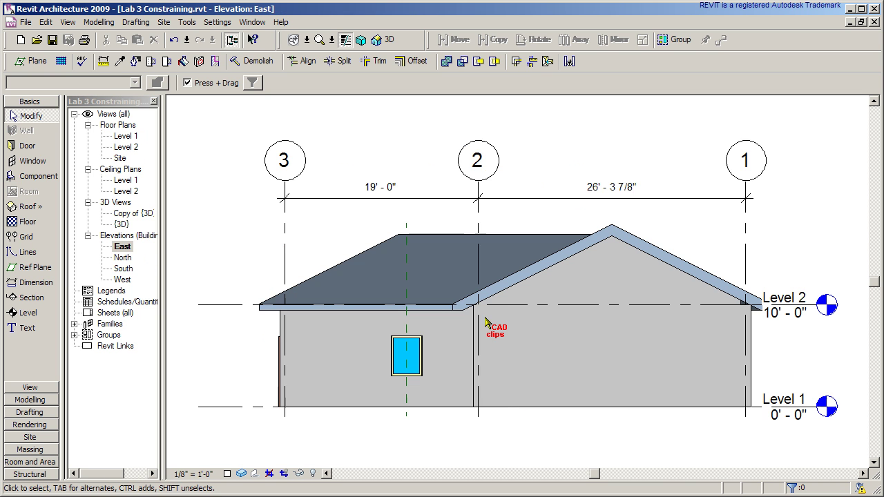
scroll(482, 322, "down", 3)
middle_click_drag(482, 321, 447, 333)
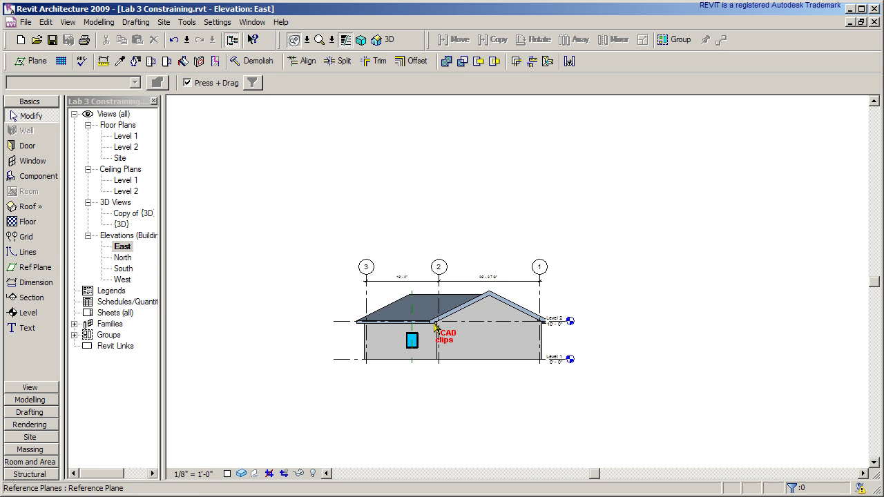
Step: Look through the File > Import/Link menu without choosing anything, then return to Level 1
left_click(26, 22)
mouse_move(81, 228)
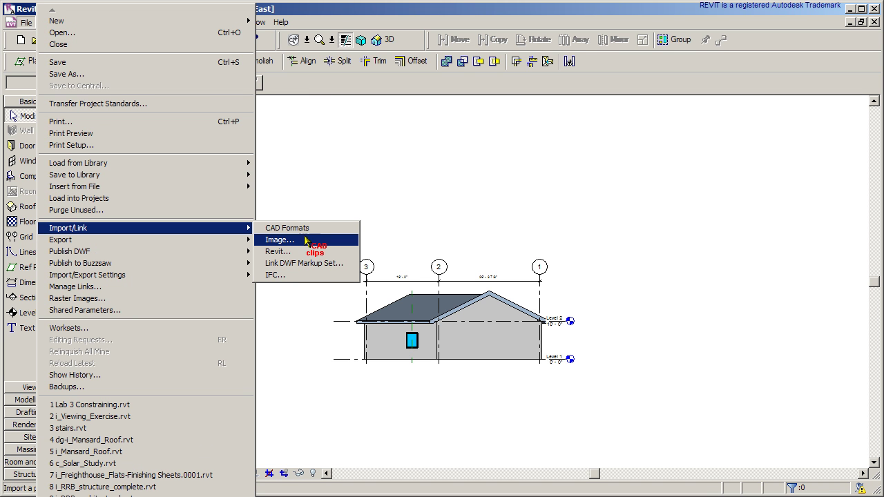
left_click(433, 176)
double_click(126, 136)
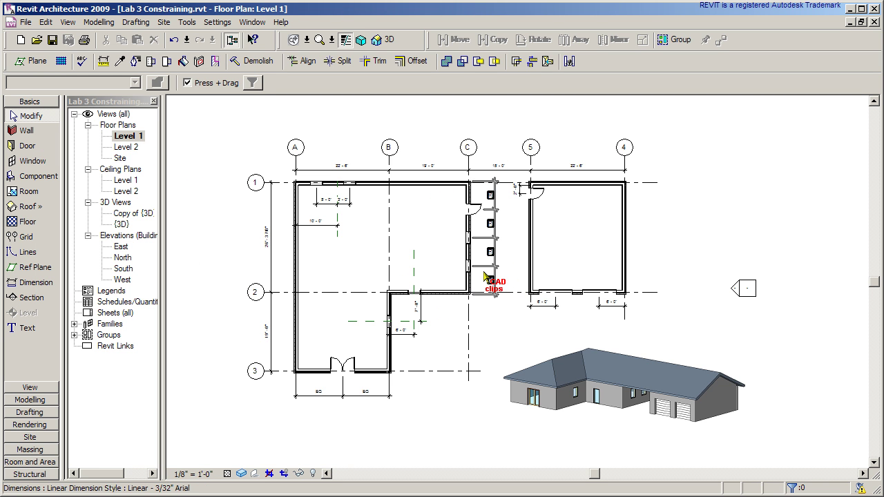
Step: Open the {3D} view, capture it with Alt+PrtSc, then zoom and pan the house to fit
double_click(123, 225)
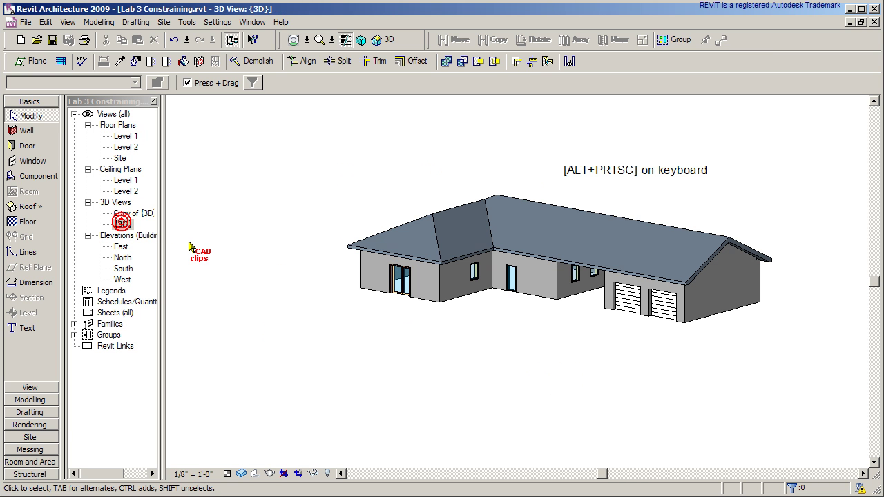
key("alt+Print")
scroll(592, 187, "up", 2)
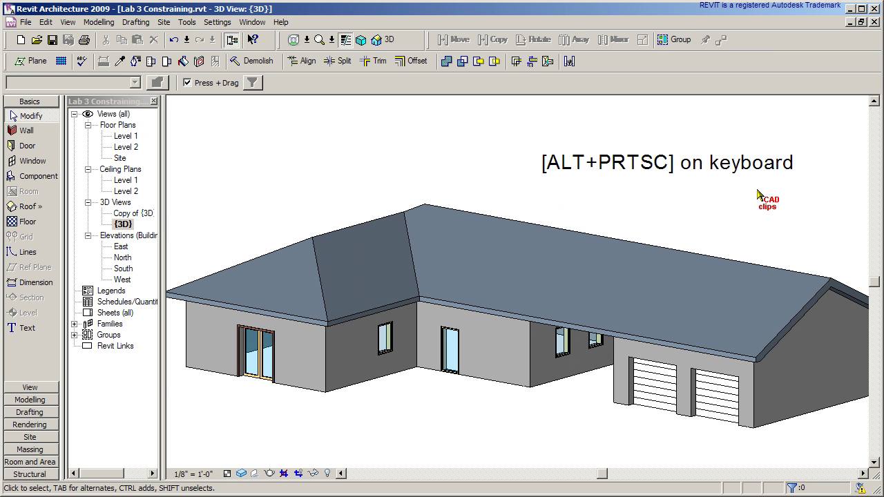
scroll(753, 200, "down", 1)
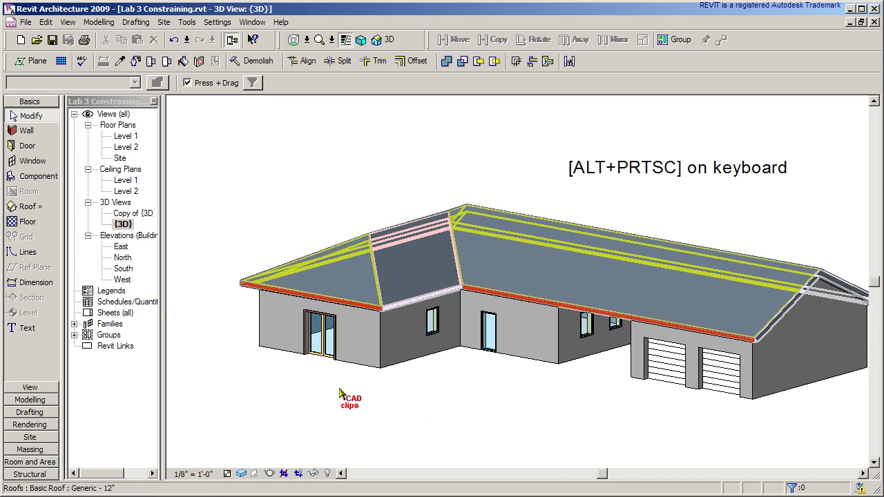
middle_click_drag(479, 192, 438, 183)
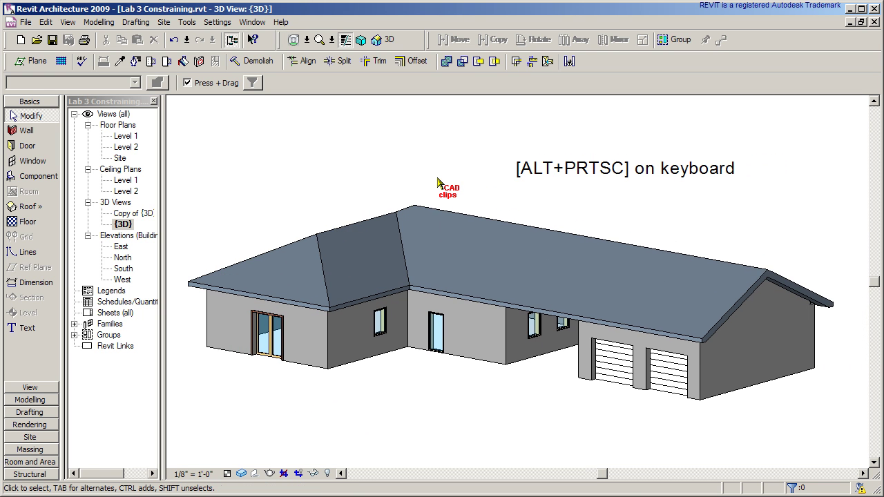